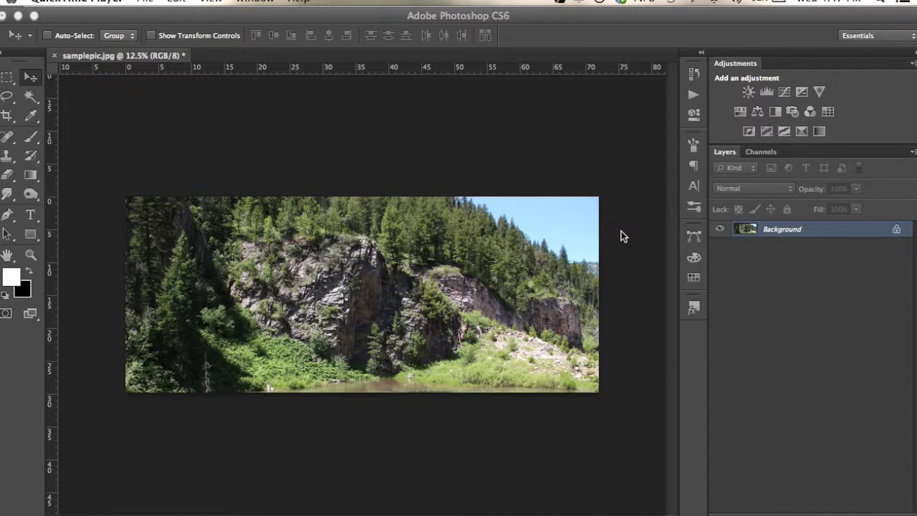
Step: Convert the locked Background into Layer 0 and duplicate it
{"action": "left_click", "coordinate": [868, 229]}
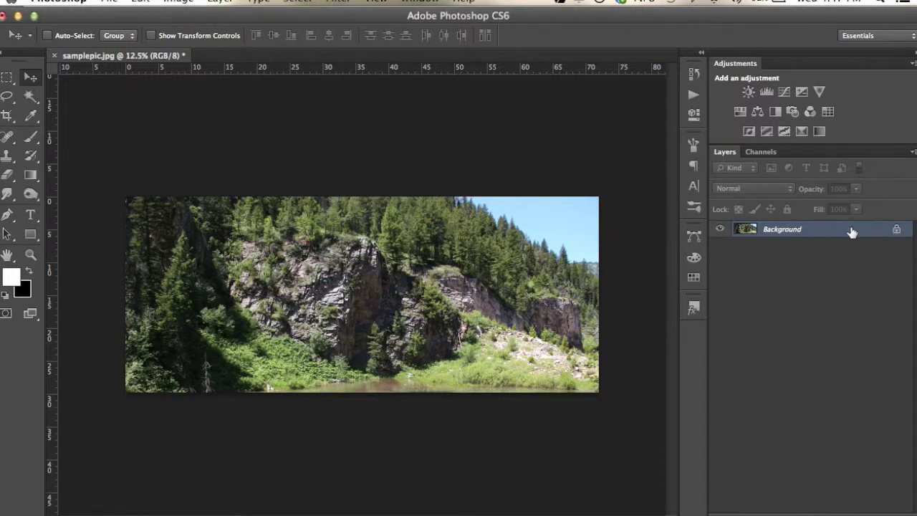
{"action": "double_click", "coordinate": [853, 233]}
{"action": "left_click", "coordinate": [591, 216]}
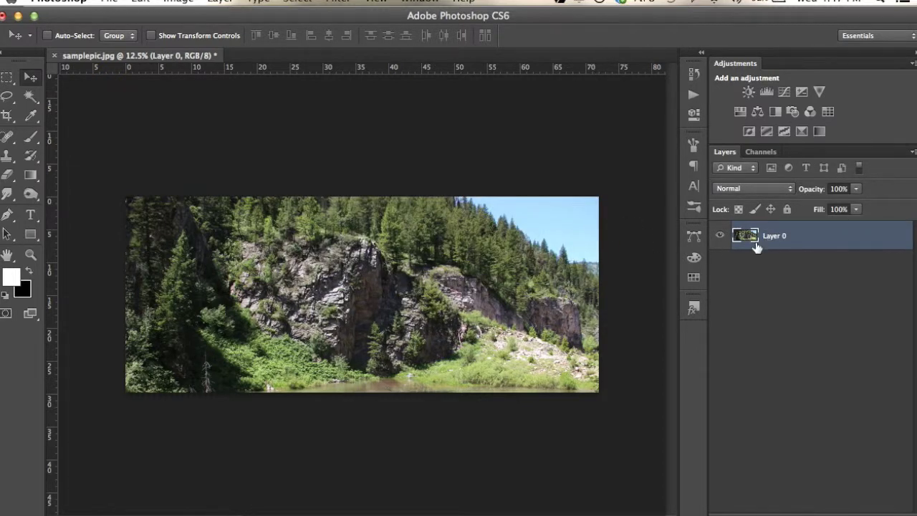
{"action": "key", "text": "ctrl+j"}
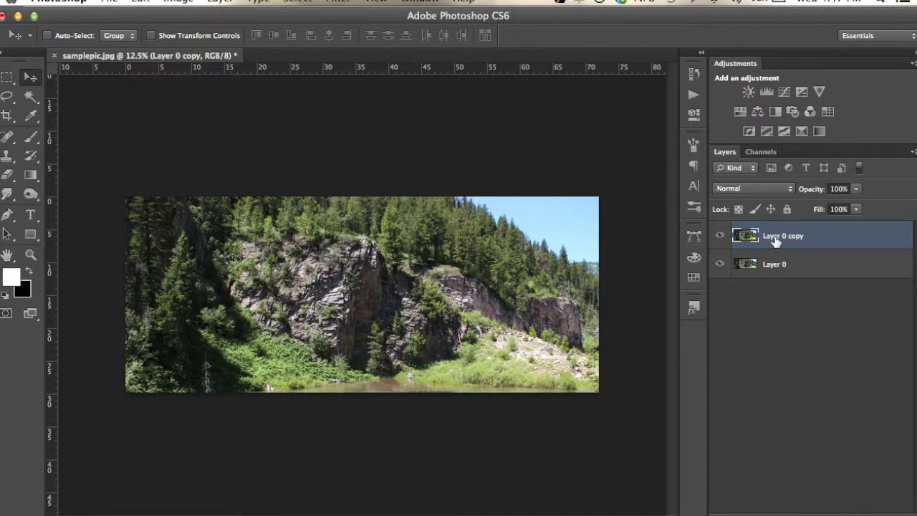
Step: Rename the duplicate 'Top' and the original layer 'Bottom'
{"action": "double_click", "coordinate": [775, 245]}
{"action": "type", "text": "Ta"}
{"action": "double_click", "coordinate": [783, 265]}
{"action": "type", "text": "Bo"}
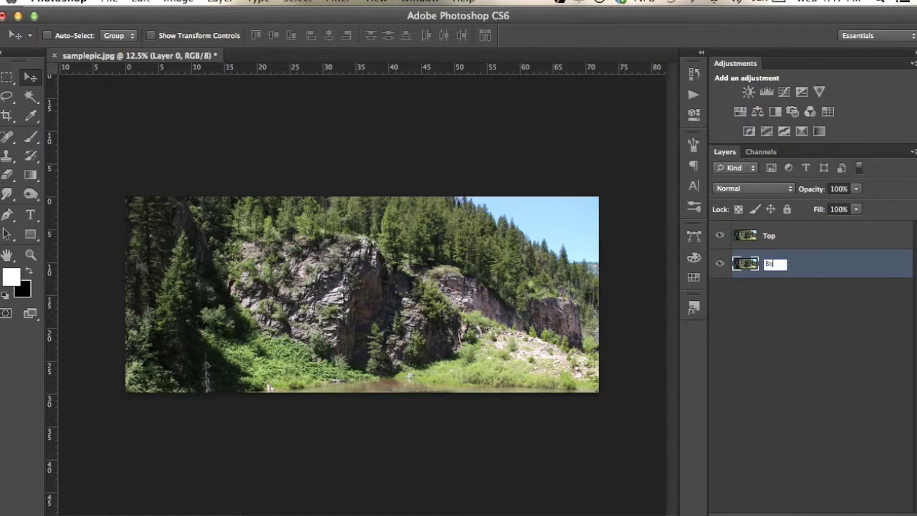
{"action": "left_click", "coordinate": [772, 313]}
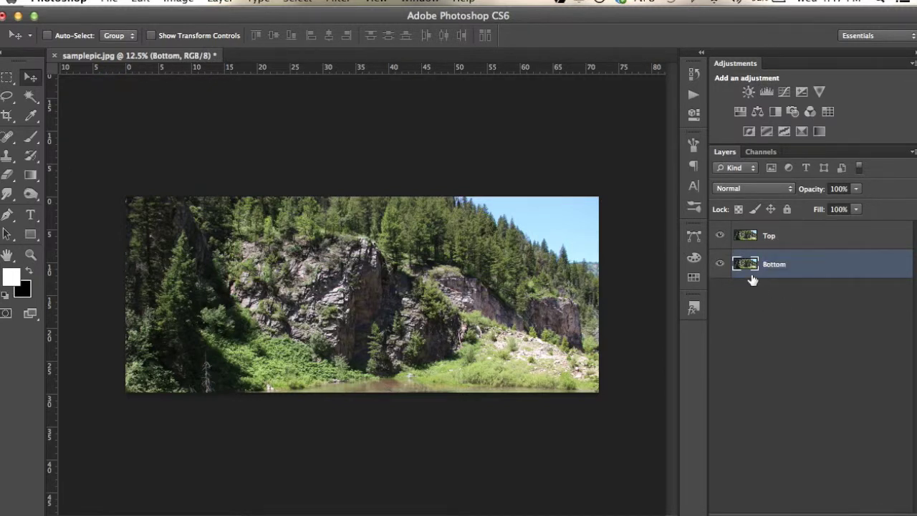
{"action": "key", "text": "super+alt+c"}
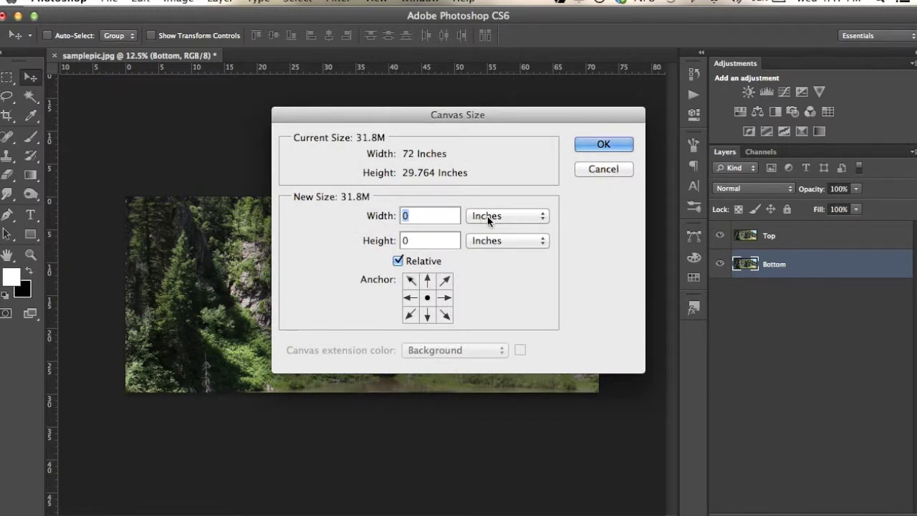
Step: Enlarge the canvas height by 100 percent relative, anchored at the top
{"action": "left_click", "coordinate": [488, 217]}
{"action": "left_click", "coordinate": [489, 188]}
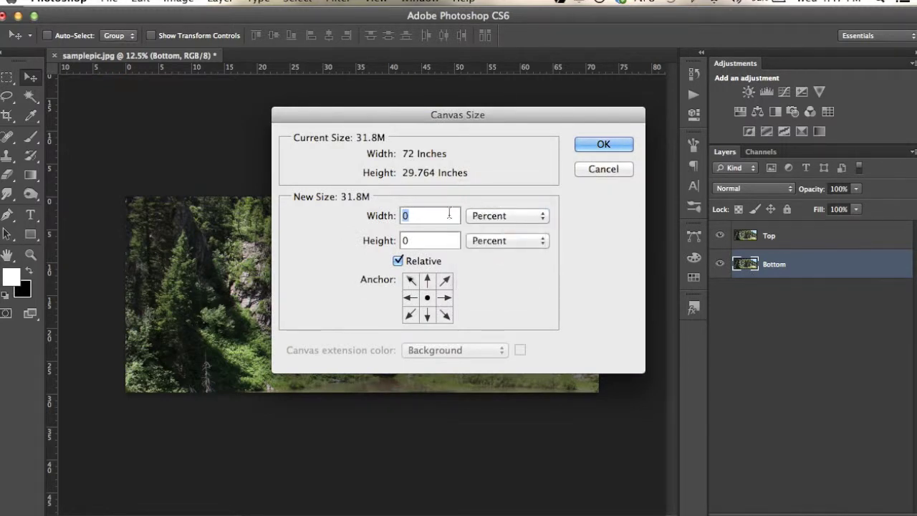
{"action": "left_click", "coordinate": [391, 242]}
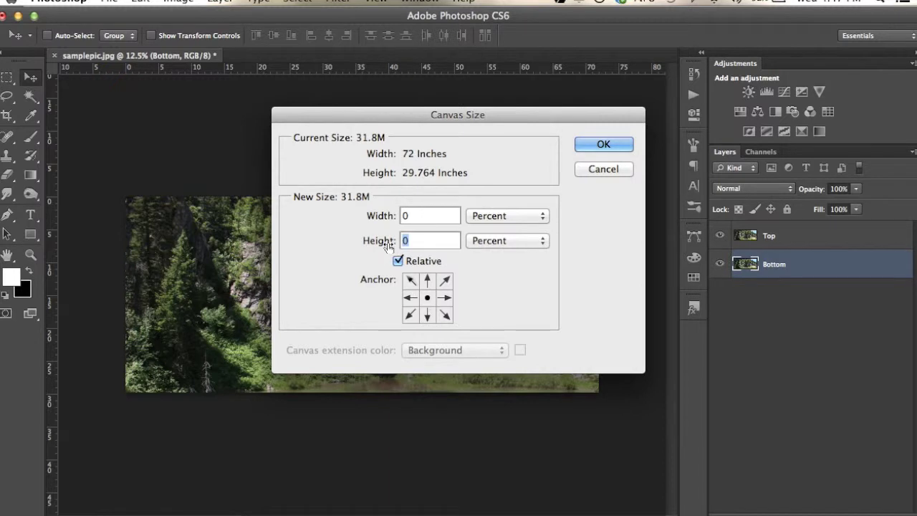
{"action": "type", "text": "100"}
{"action": "left_click", "coordinate": [398, 261]}
{"action": "left_click", "coordinate": [427, 285]}
{"action": "left_click", "coordinate": [592, 148]}
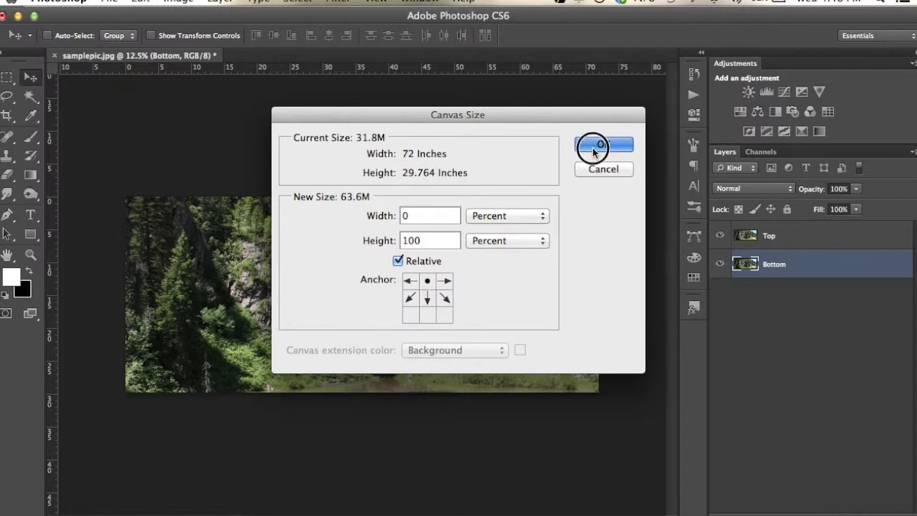
{"action": "left_click", "coordinate": [802, 263]}
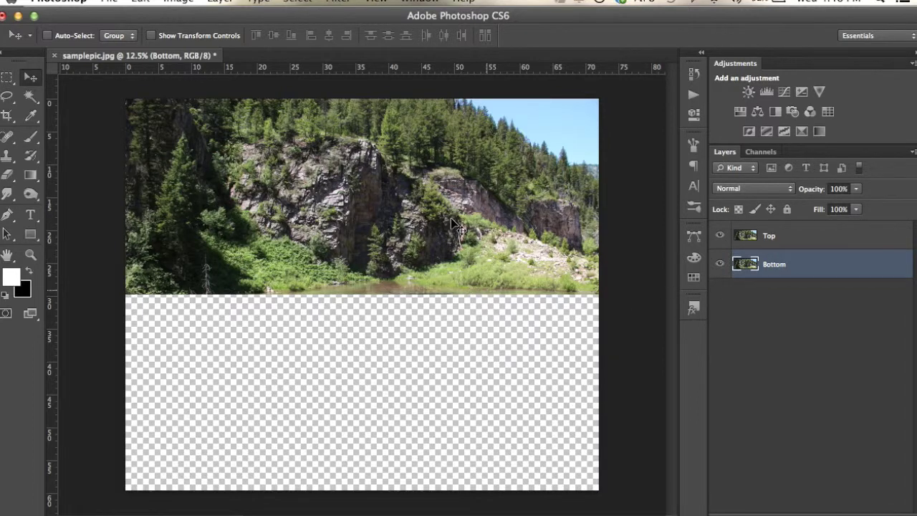
Step: Flip the Bottom layer vertically and move it into the empty lower half
{"action": "key", "text": "ctrl+t"}
{"action": "right_click", "coordinate": [440, 199]}
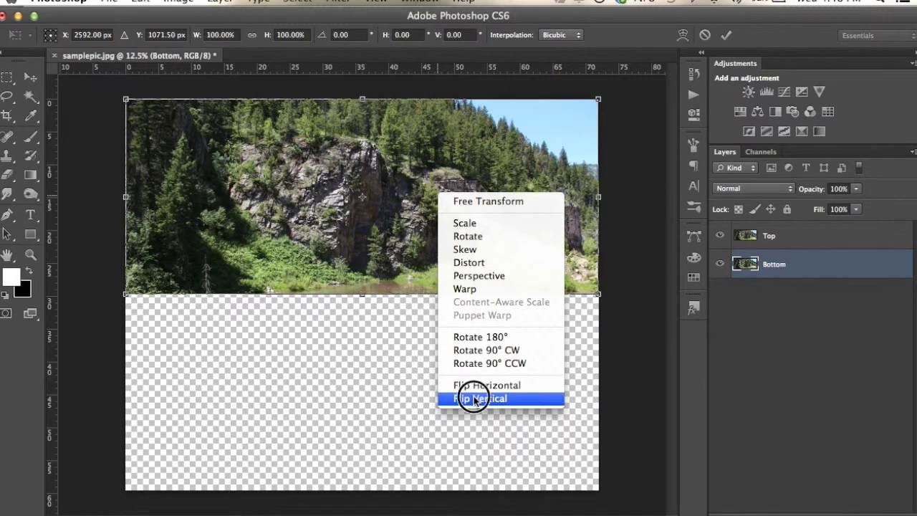
{"action": "left_click", "coordinate": [477, 396]}
{"action": "left_click", "coordinate": [471, 206]}
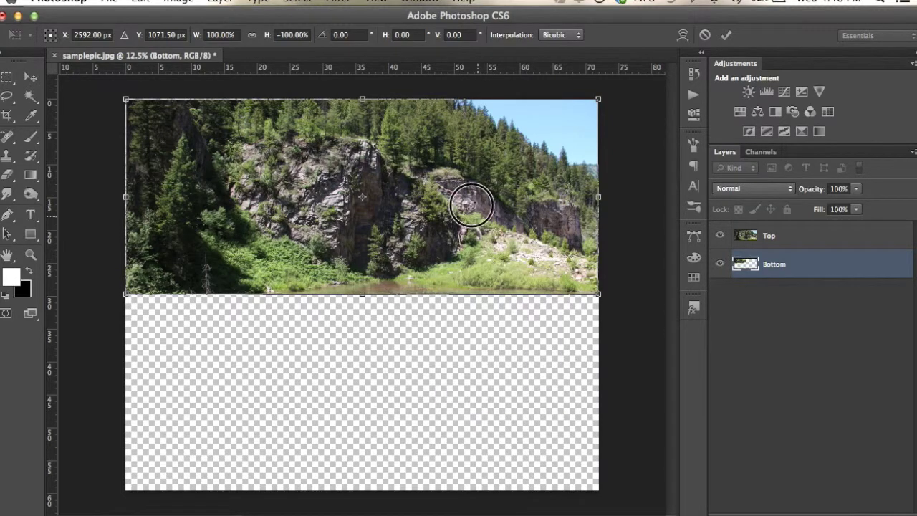
{"action": "left_click_drag", "start_coordinate": [468, 205], "coordinate": [471, 409]}
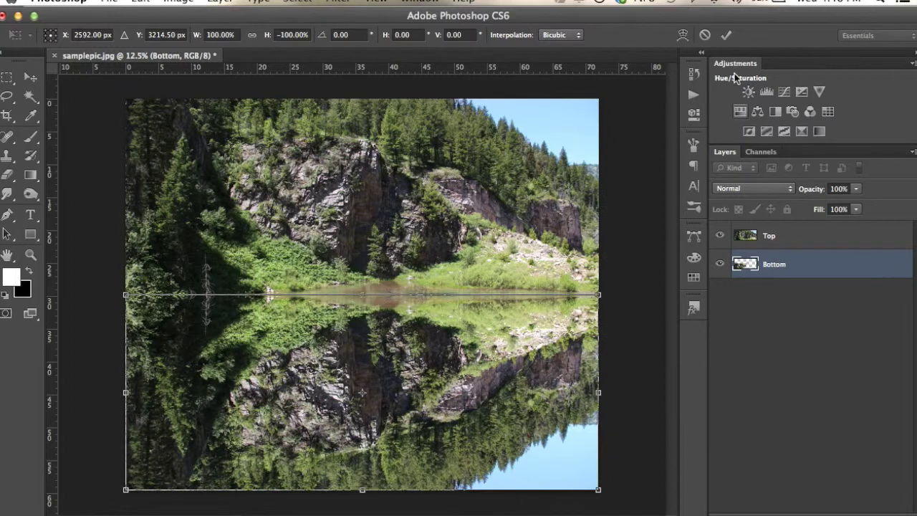
{"action": "left_click", "coordinate": [727, 38]}
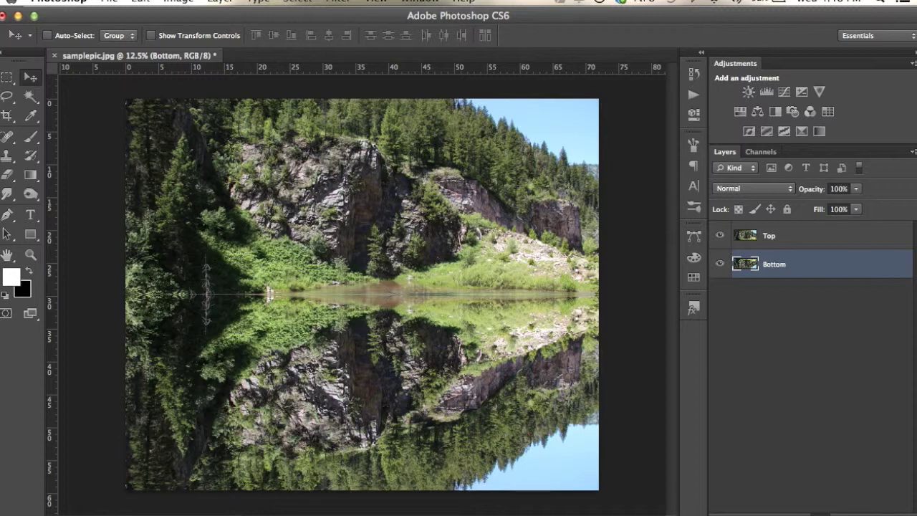
Step: Mask the reflection with a gradient fading downward from the waterline, then lock its transparent pixels
{"action": "left_click", "coordinate": [822, 489]}
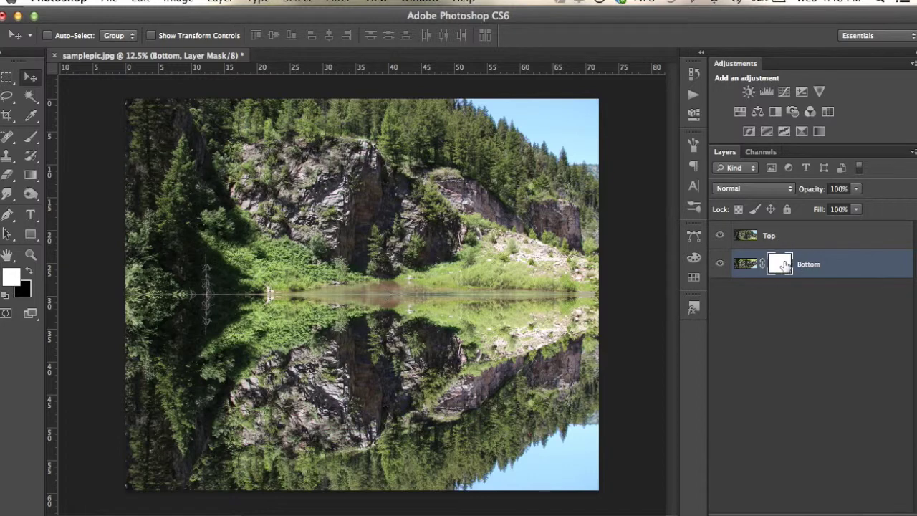
{"action": "left_click", "coordinate": [31, 178]}
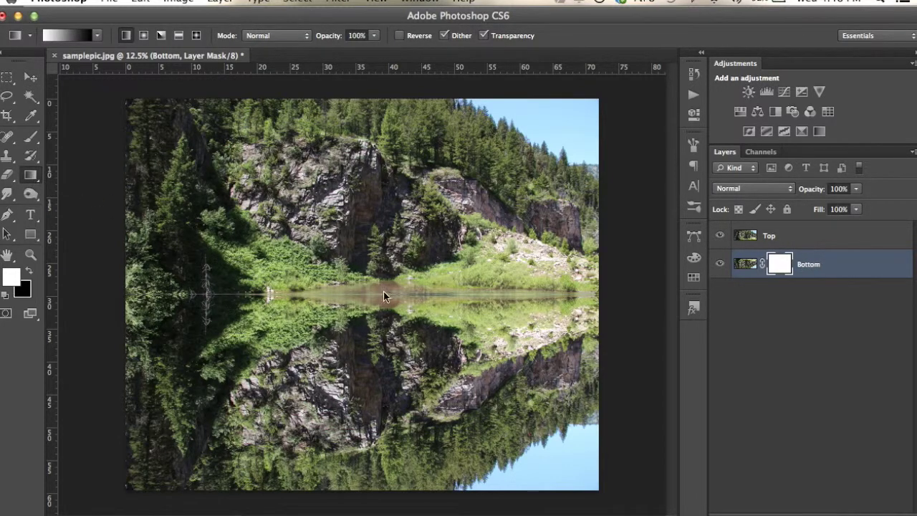
{"action": "left_click_drag", "start_coordinate": [374, 287], "coordinate": [359, 470]}
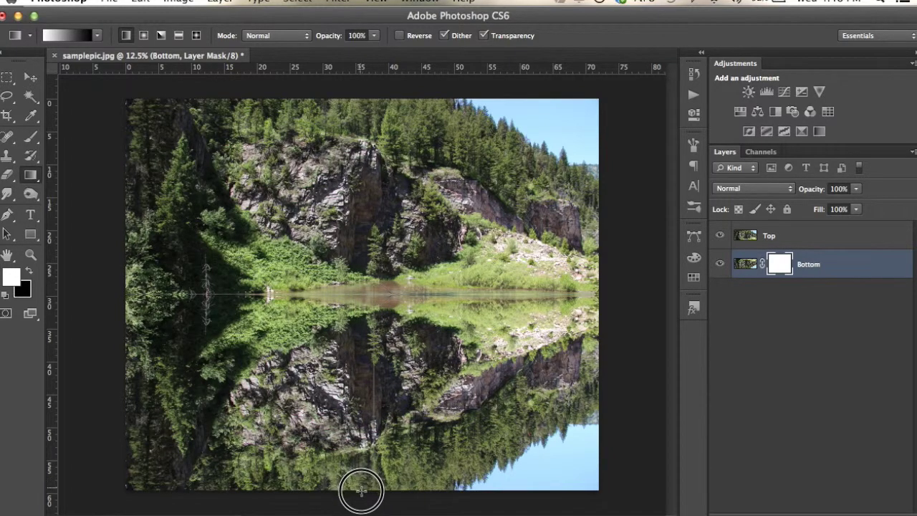
{"action": "left_click_drag", "start_coordinate": [359, 470], "coordinate": [362, 496]}
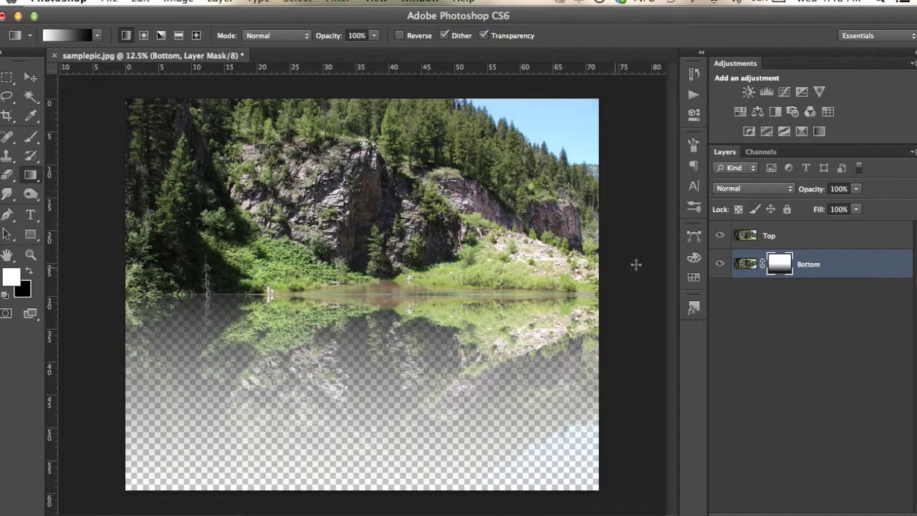
{"action": "left_click", "coordinate": [747, 263]}
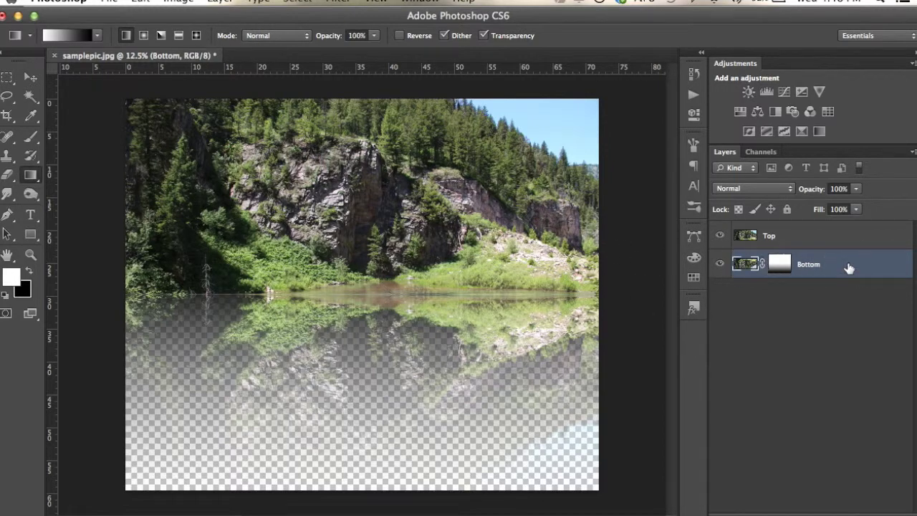
{"action": "left_click", "coordinate": [739, 210]}
Step: Apply Motion Blur at angle 90, distance 75 to the reflection, then unlock transparent pixels
{"action": "left_click", "coordinate": [340, 2]}
{"action": "mouse_move", "coordinate": [344, 168]}
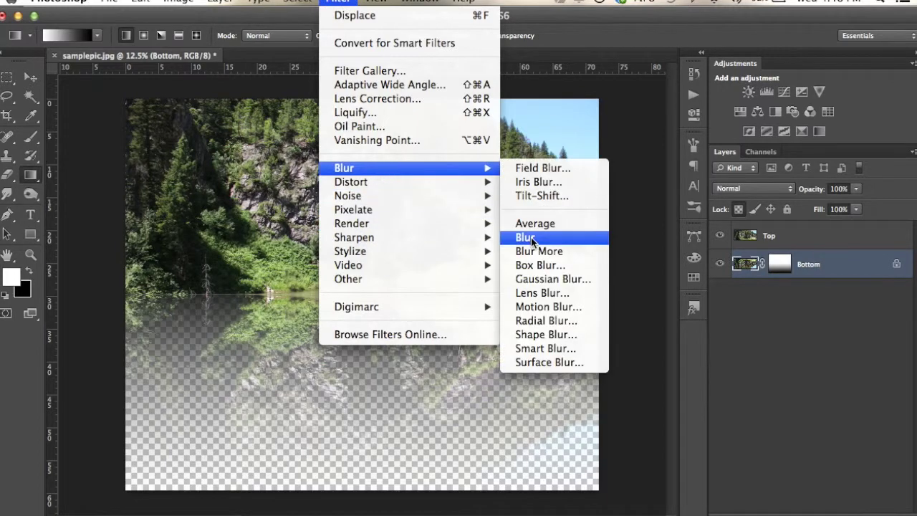
{"action": "left_click", "coordinate": [544, 307]}
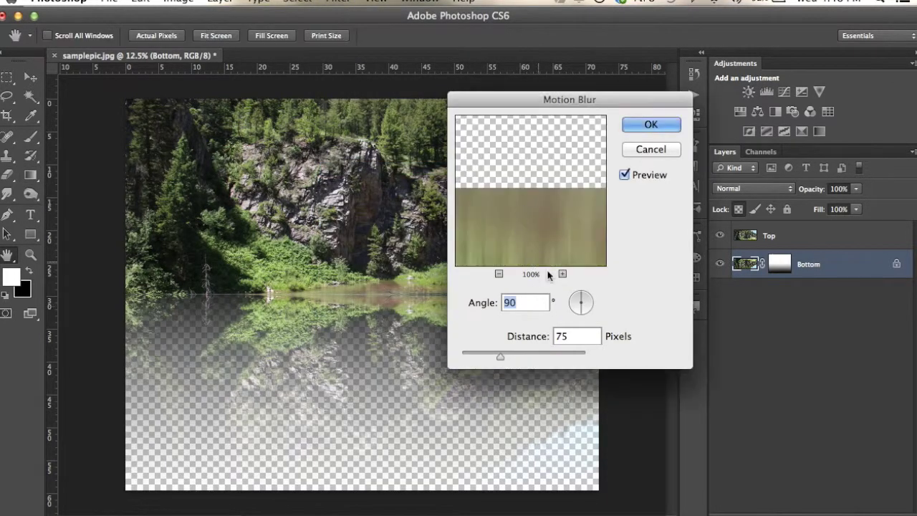
{"action": "left_click", "coordinate": [546, 337]}
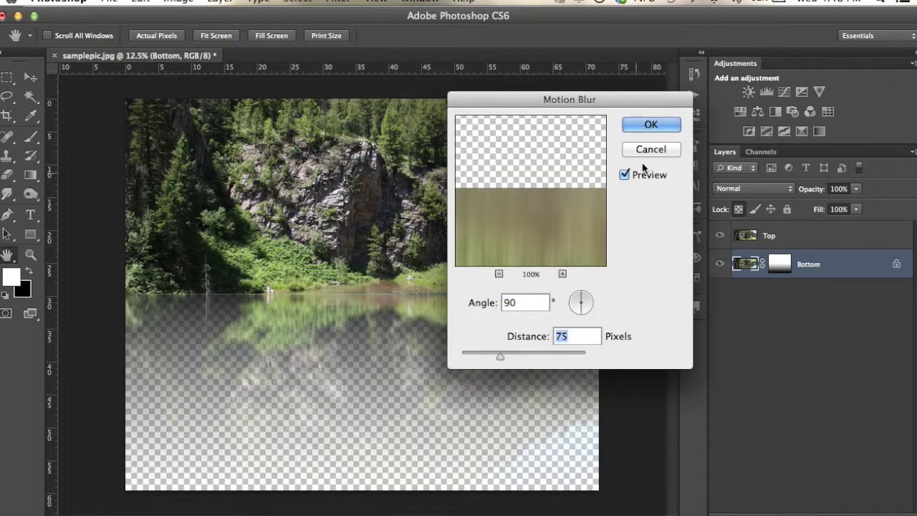
{"action": "left_click", "coordinate": [638, 126]}
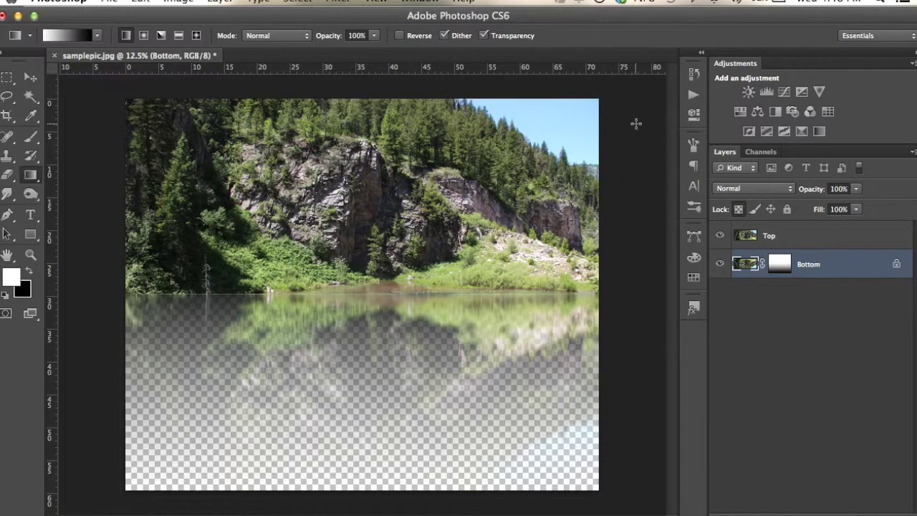
{"action": "left_click", "coordinate": [739, 210]}
{"action": "left_click", "coordinate": [751, 316]}
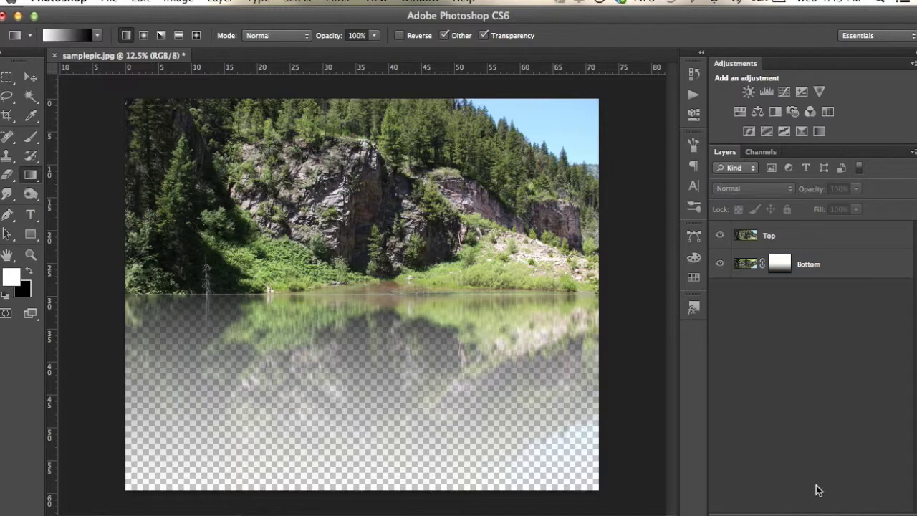
Step: Add a white Solid Color fill layer and place Color Fill 1 below Bottom
{"action": "left_click", "coordinate": [841, 514]}
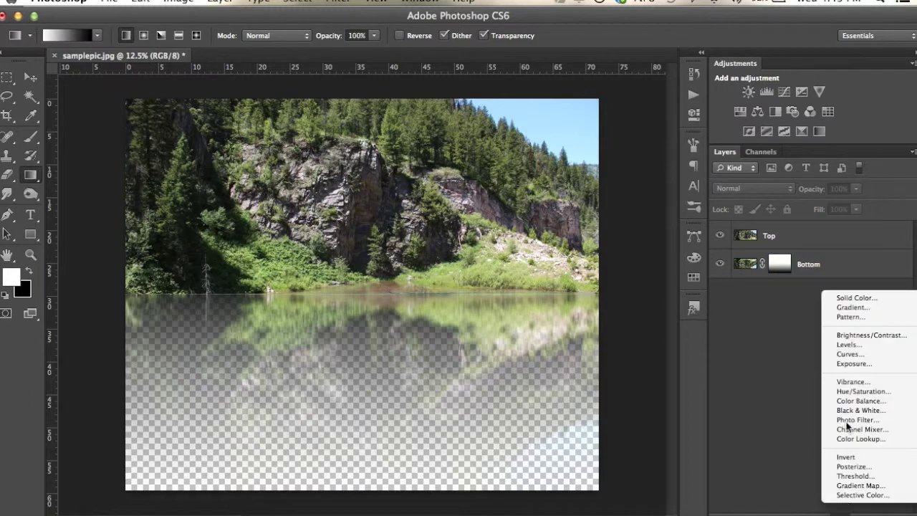
{"action": "left_click", "coordinate": [860, 299]}
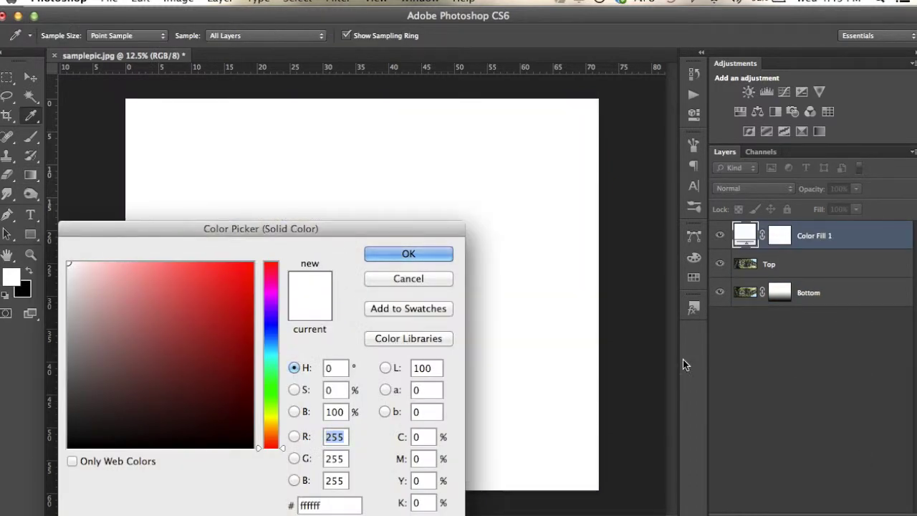
{"action": "left_click", "coordinate": [394, 254]}
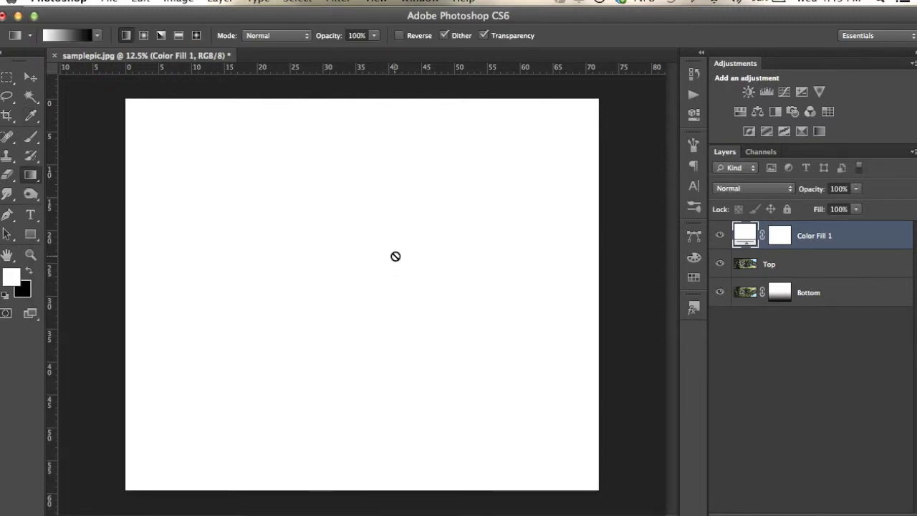
{"action": "left_click", "coordinate": [749, 235]}
{"action": "left_click_drag", "start_coordinate": [749, 234], "coordinate": [750, 304]}
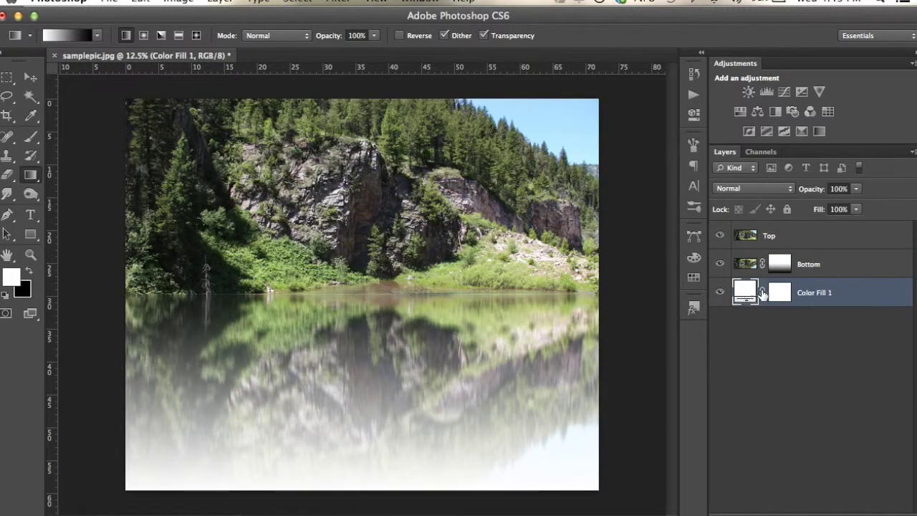
Step: Recolour Color Fill 1 to a darker blue sampled from the sky
{"action": "double_click", "coordinate": [743, 294]}
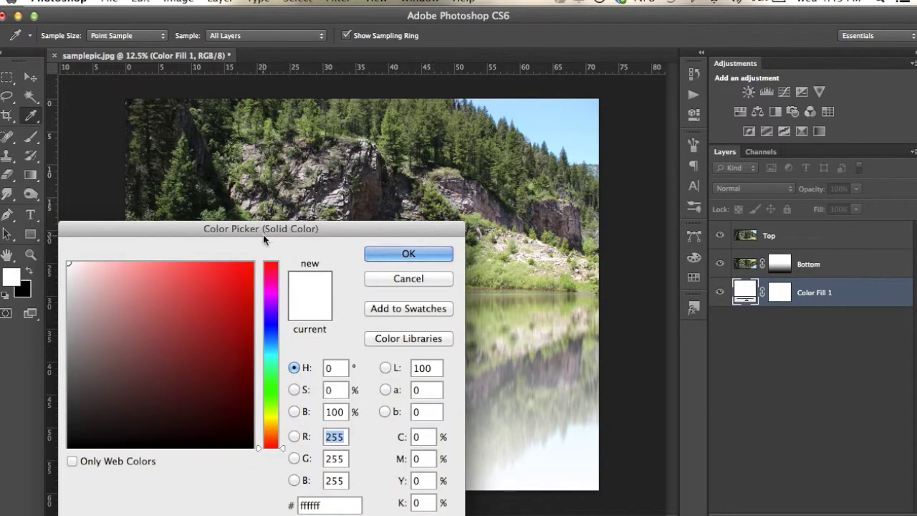
{"action": "left_click", "coordinate": [587, 101]}
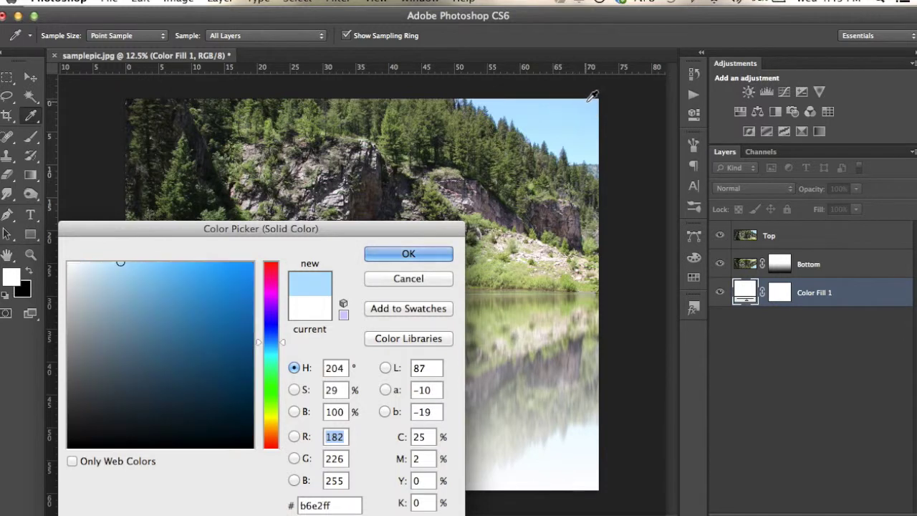
{"action": "left_click", "coordinate": [141, 317]}
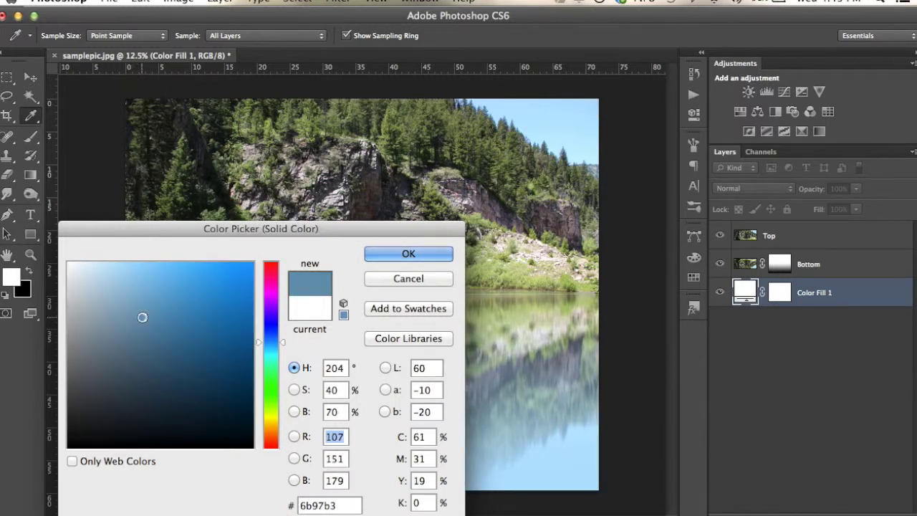
{"action": "left_click", "coordinate": [144, 319]}
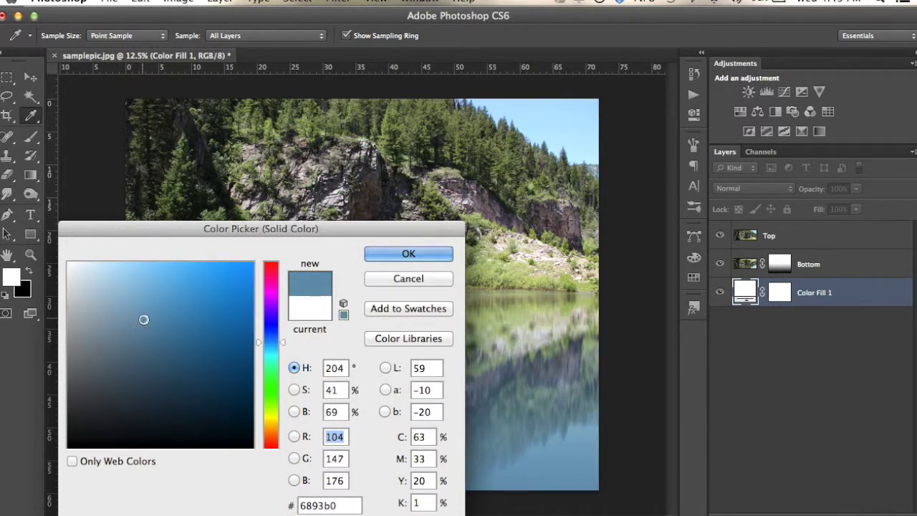
{"action": "left_click", "coordinate": [396, 254]}
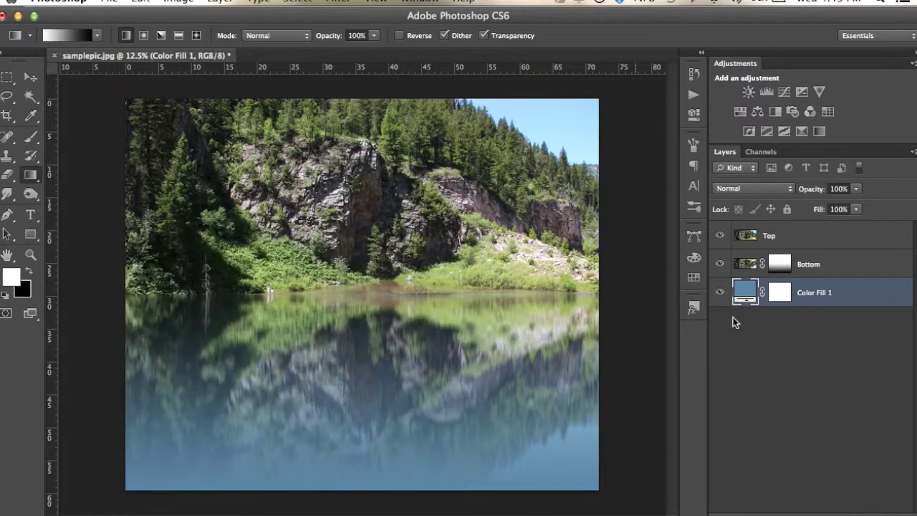
{"action": "left_click", "coordinate": [746, 264]}
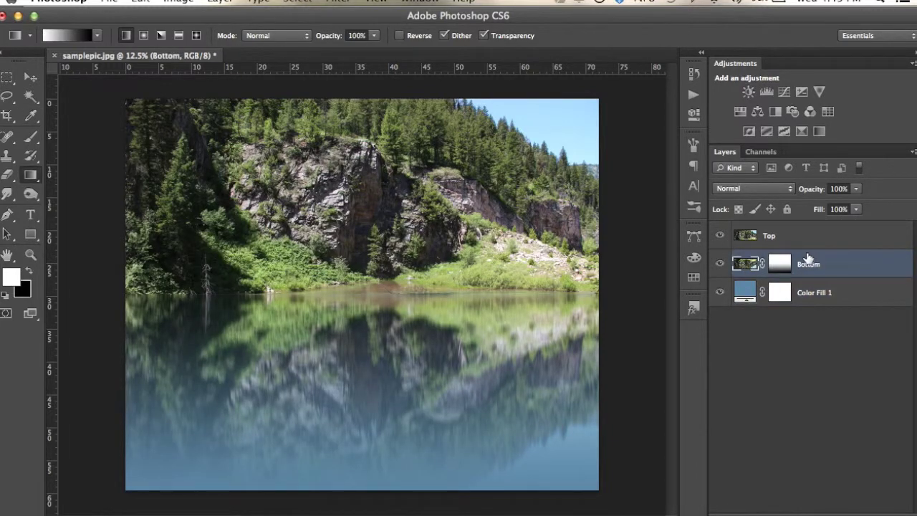
Step: Apply Displace (scale 20/60, Repeat Edge Pixels) to Bottom using waterDmap2.psd
{"action": "left_click", "coordinate": [334, 2]}
{"action": "mouse_move", "coordinate": [351, 182]}
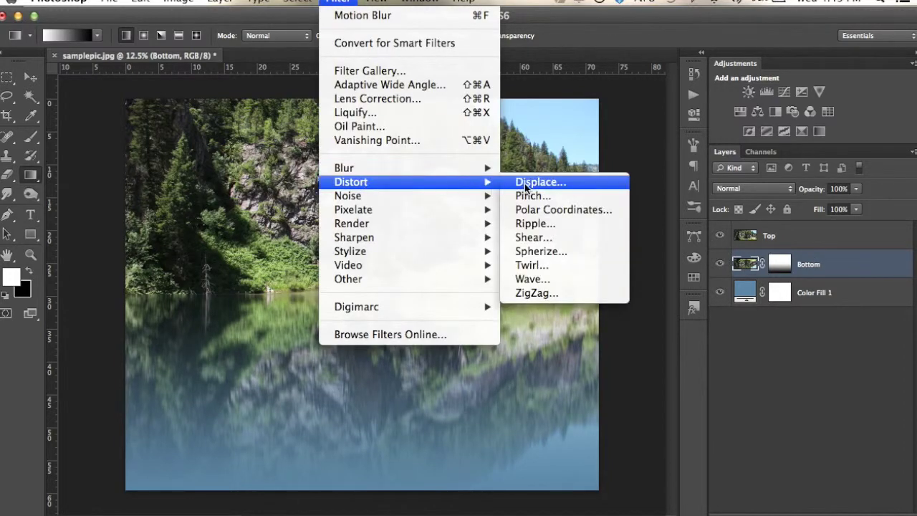
{"action": "left_click", "coordinate": [534, 182]}
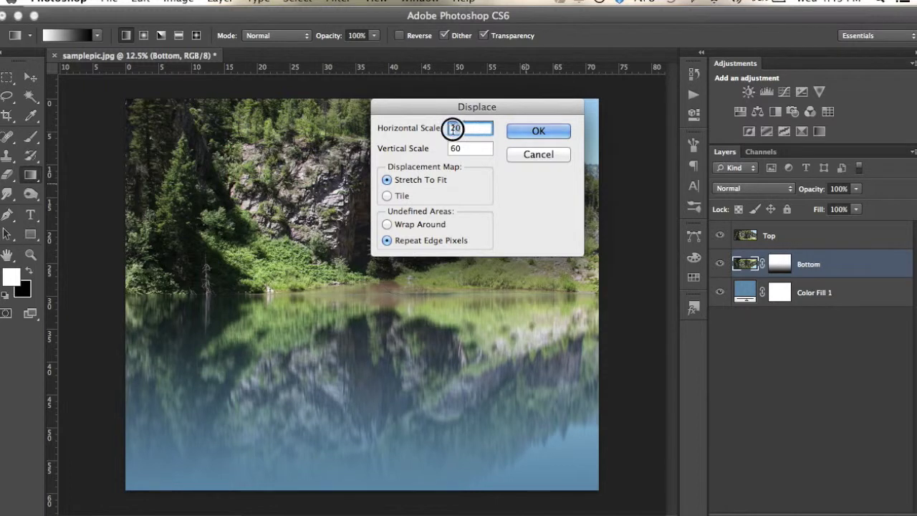
{"action": "left_click_drag", "start_coordinate": [475, 148], "coordinate": [440, 152]}
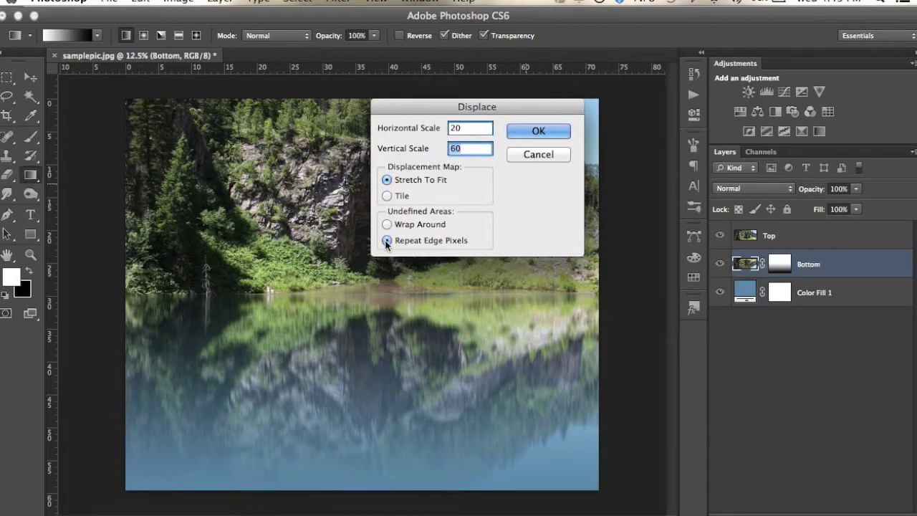
{"action": "left_click", "coordinate": [531, 134]}
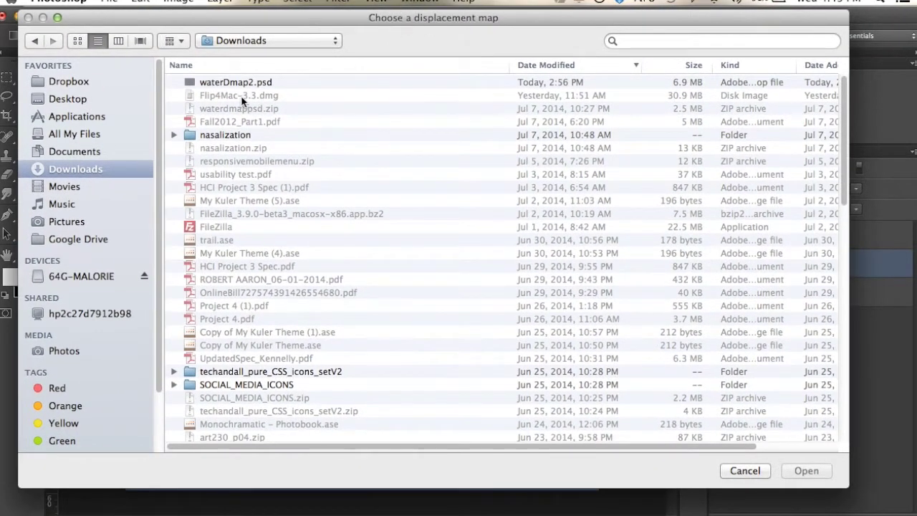
{"action": "left_click", "coordinate": [248, 88]}
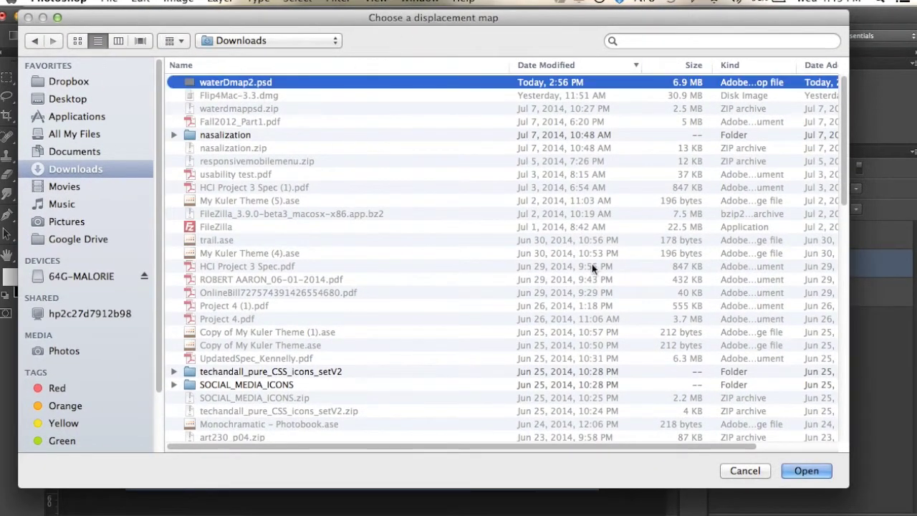
{"action": "left_click", "coordinate": [798, 470]}
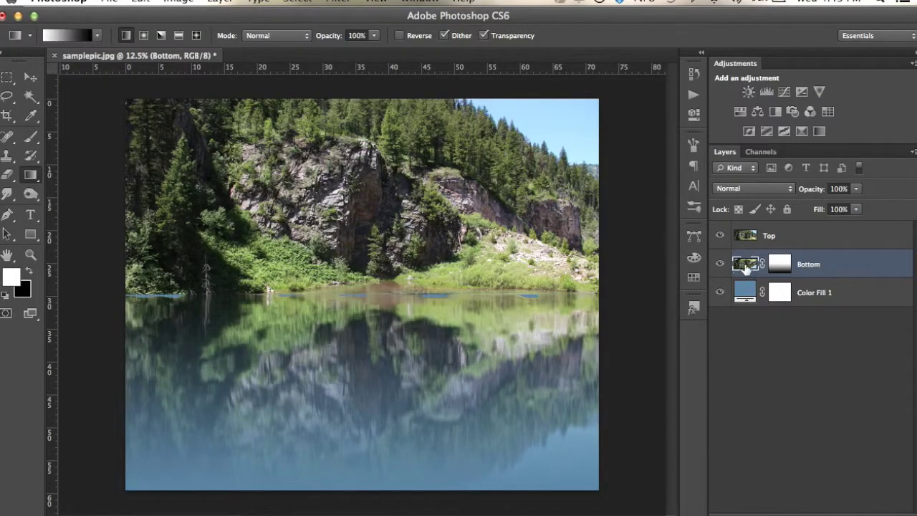
Step: Nudge the reflection up with the Move tool to close the waterline gaps
{"action": "left_click", "coordinate": [30, 77]}
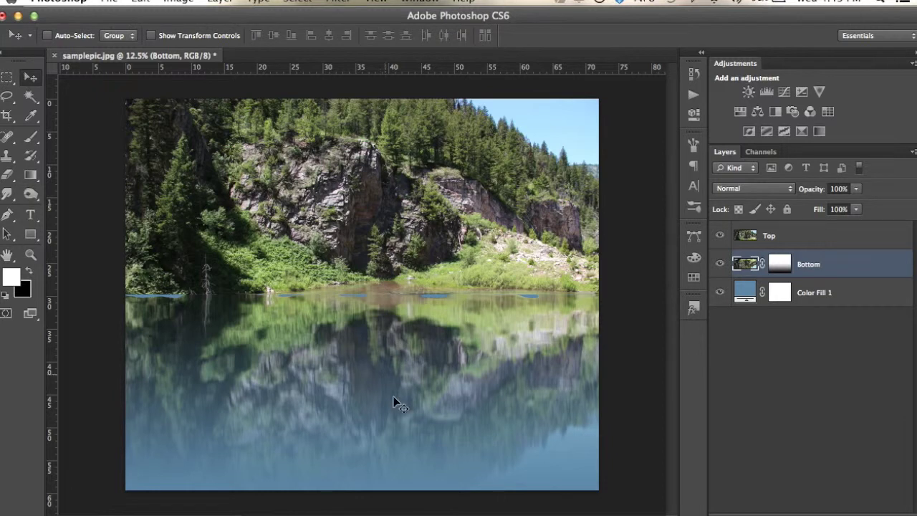
{"action": "key", "text": "Up"}
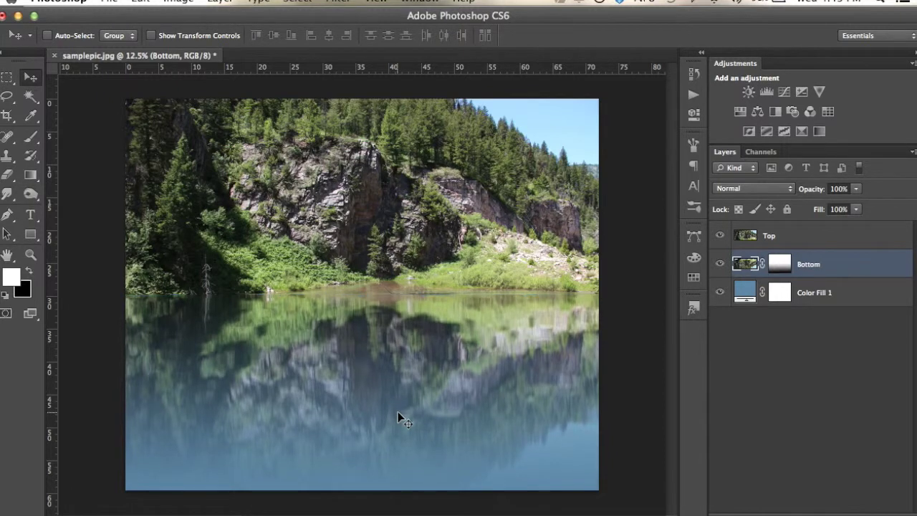
{"action": "left_click", "coordinate": [767, 382]}
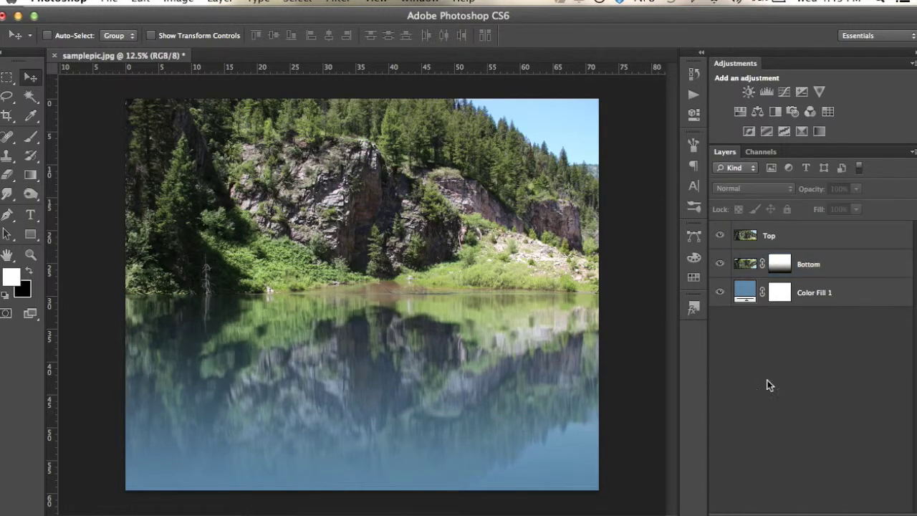
{"action": "left_click", "coordinate": [745, 264]}
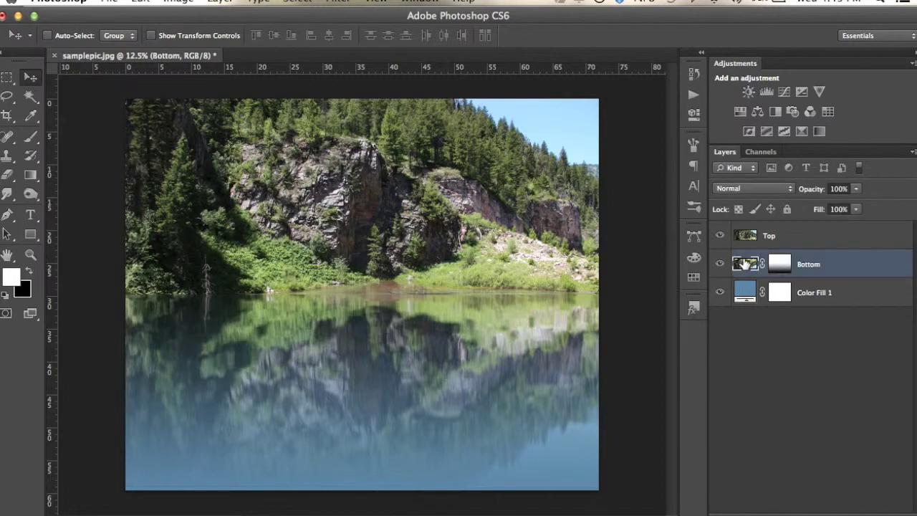
Step: Add a Levels adjustment above Bottom and clip it to that layer
{"action": "left_click", "coordinate": [767, 91]}
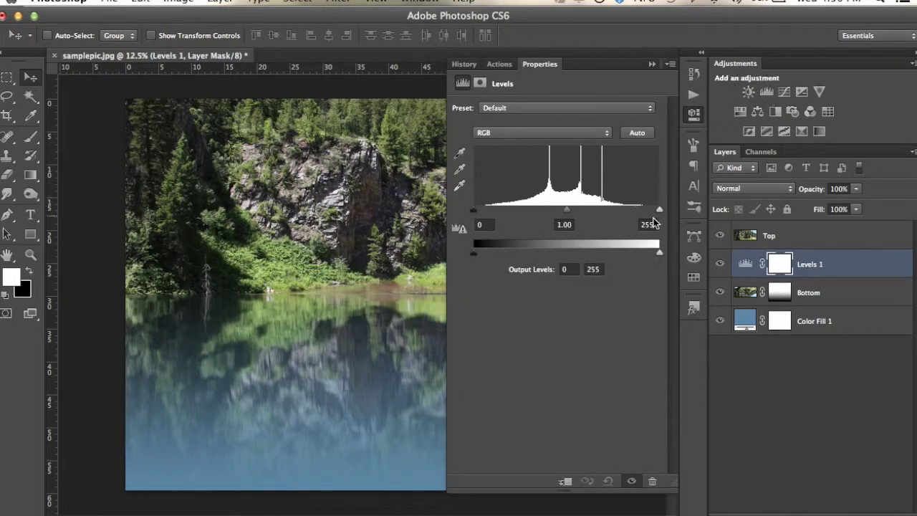
{"action": "left_click", "coordinate": [652, 64]}
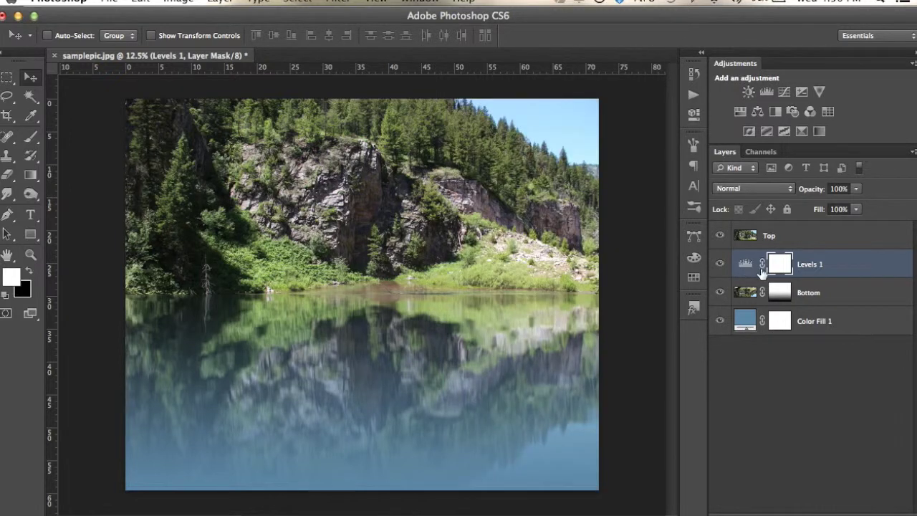
{"action": "left_click", "coordinate": [843, 267]}
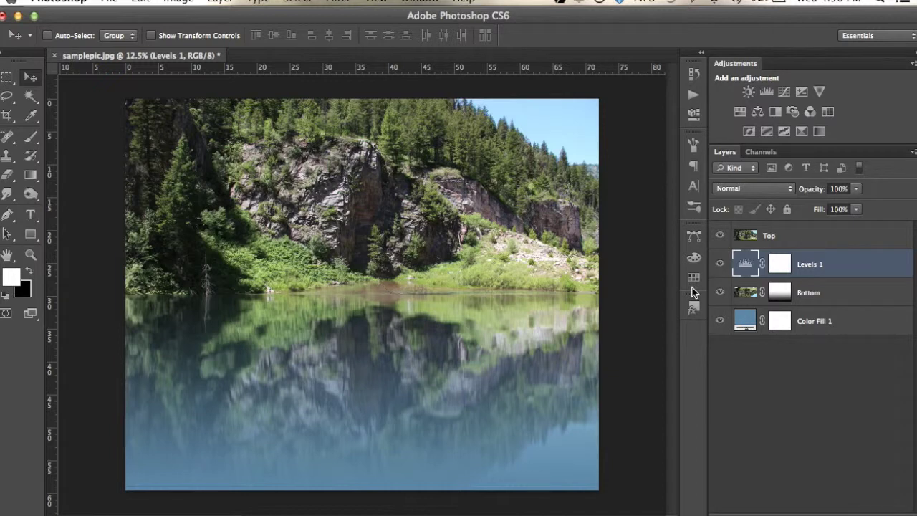
{"action": "key", "text": "super+alt+g"}
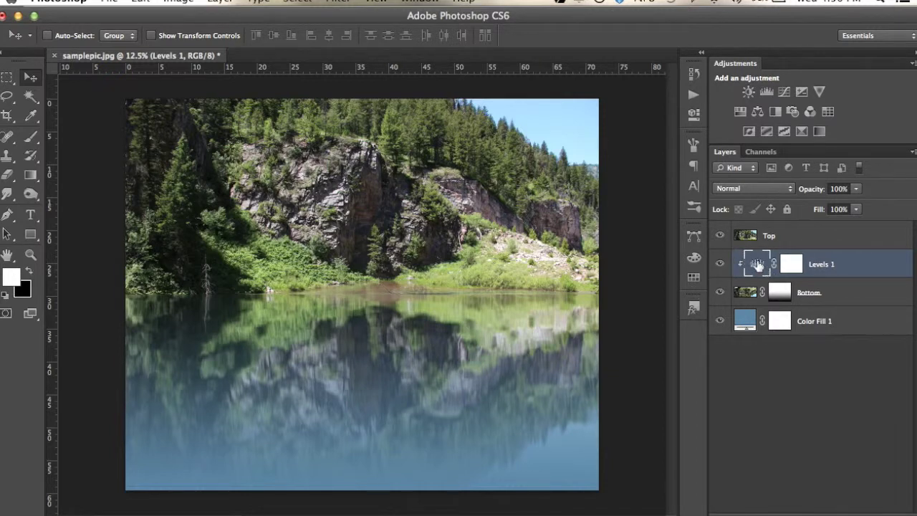
{"action": "left_click", "coordinate": [746, 294]}
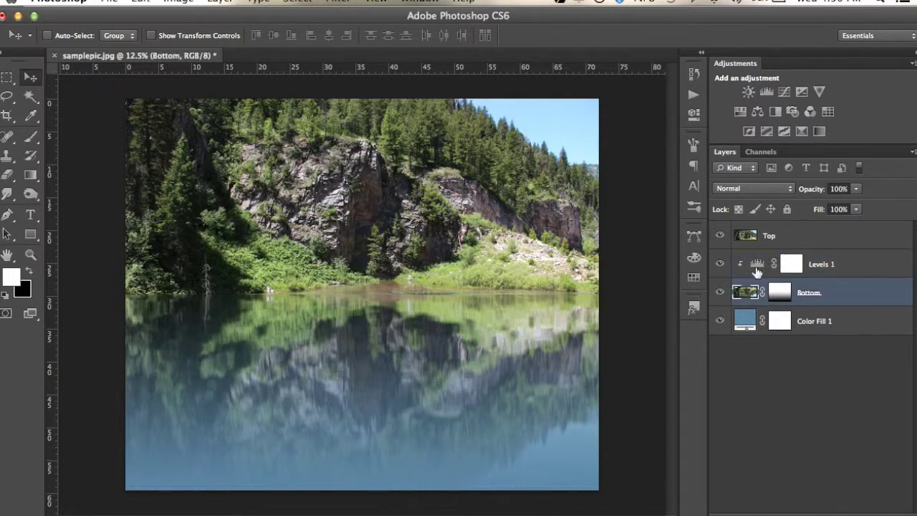
{"action": "left_click", "coordinate": [757, 269]}
Step: Set the Levels white input level to 233
{"action": "double_click", "coordinate": [757, 265]}
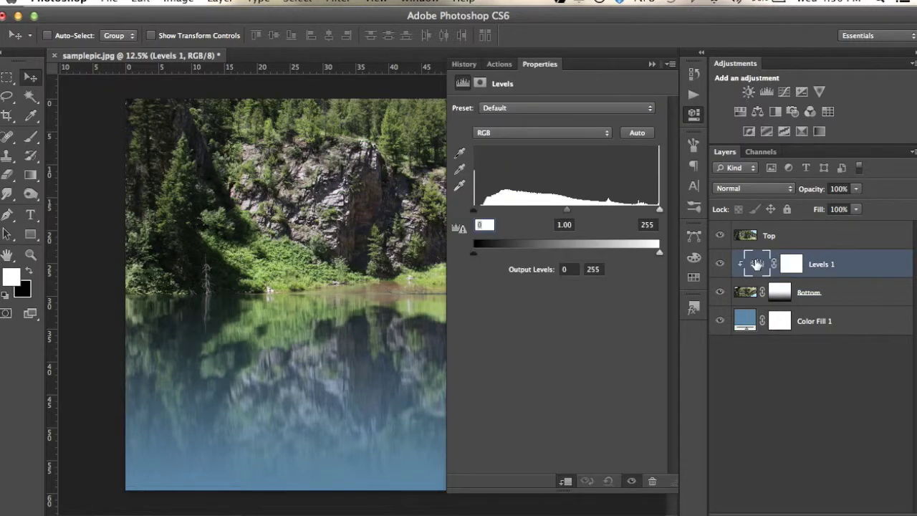
{"action": "left_click", "coordinate": [645, 224]}
{"action": "type", "text": "233"}
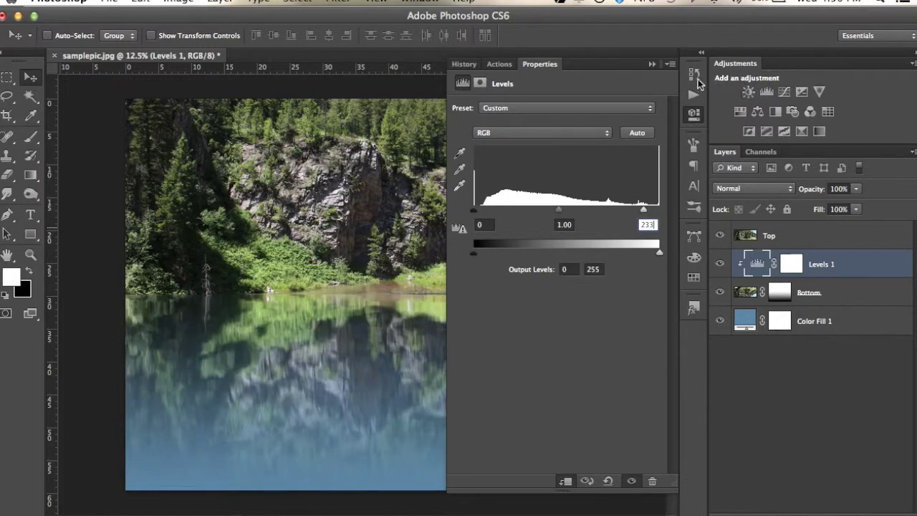
{"action": "left_click", "coordinate": [652, 65]}
{"action": "left_click", "coordinate": [782, 358]}
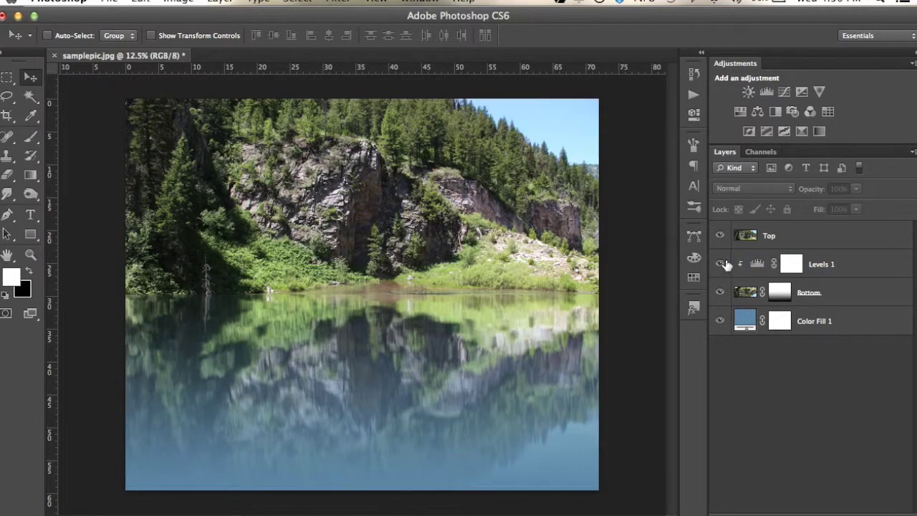
{"action": "left_click_drag", "start_coordinate": [721, 264], "coordinate": [721, 322]}
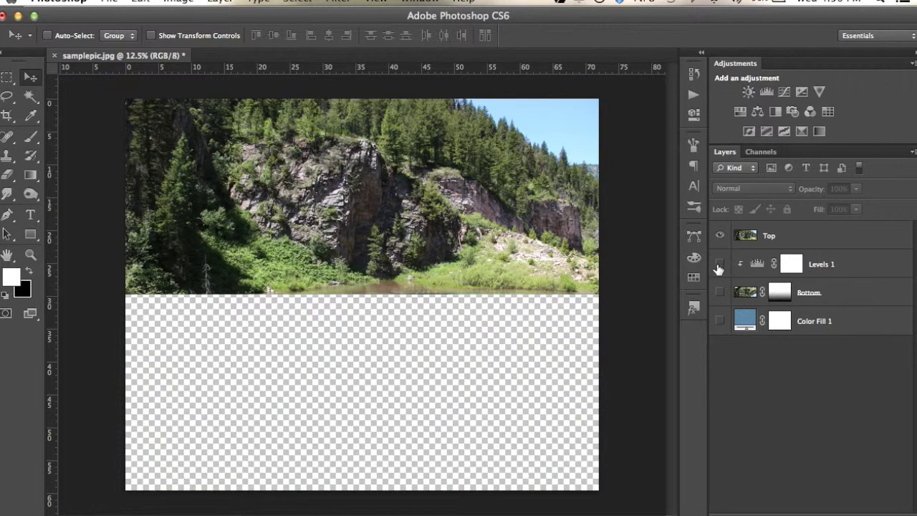
{"action": "left_click_drag", "start_coordinate": [721, 279], "coordinate": [721, 322]}
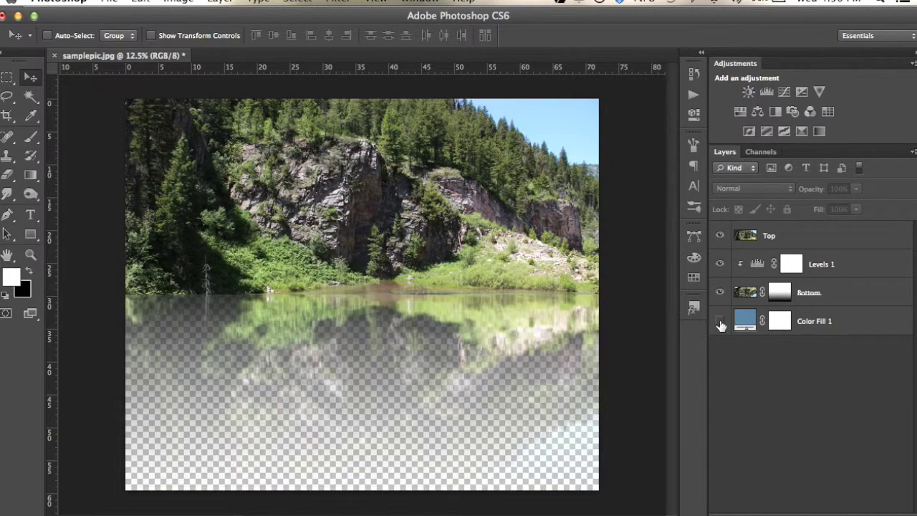